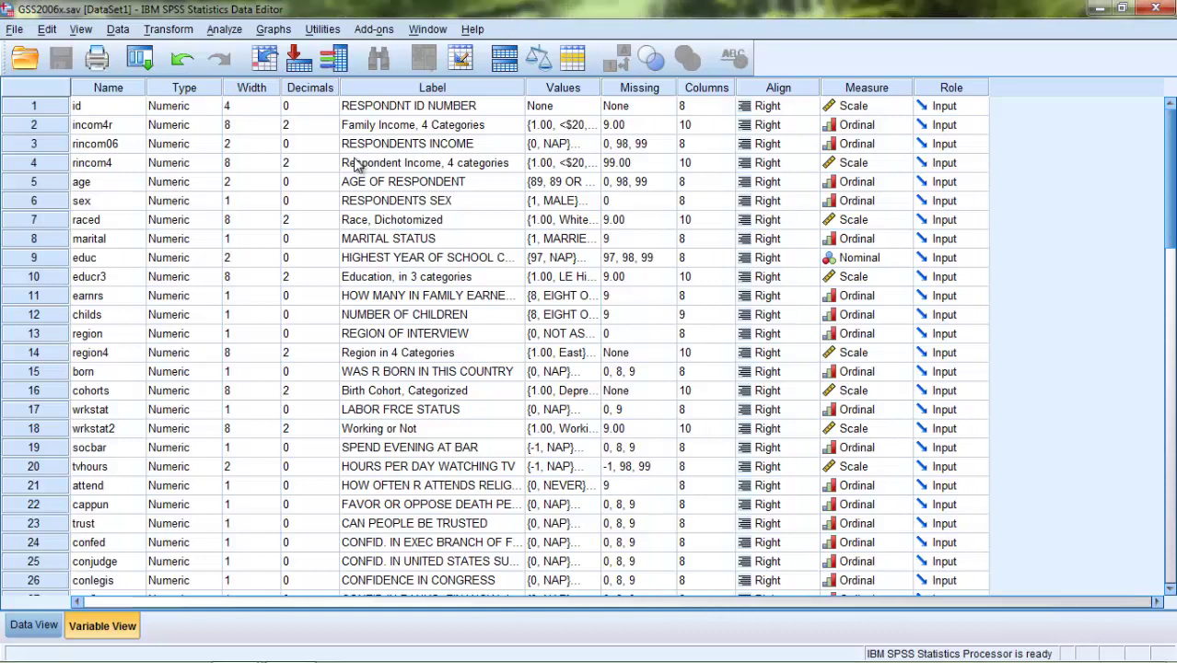
# Step: Set up an Explore analysis with HOURS PER DAY WATCHING TV in the dependent list
pyautogui.click(685, 494)
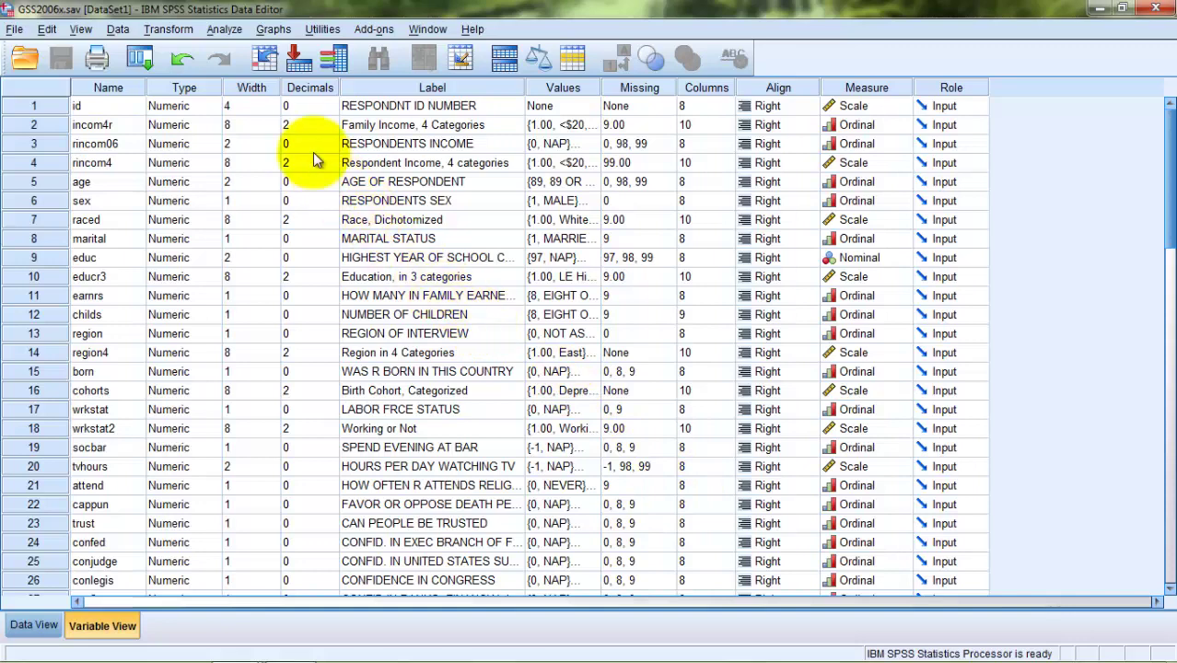
pyautogui.click(218, 31)
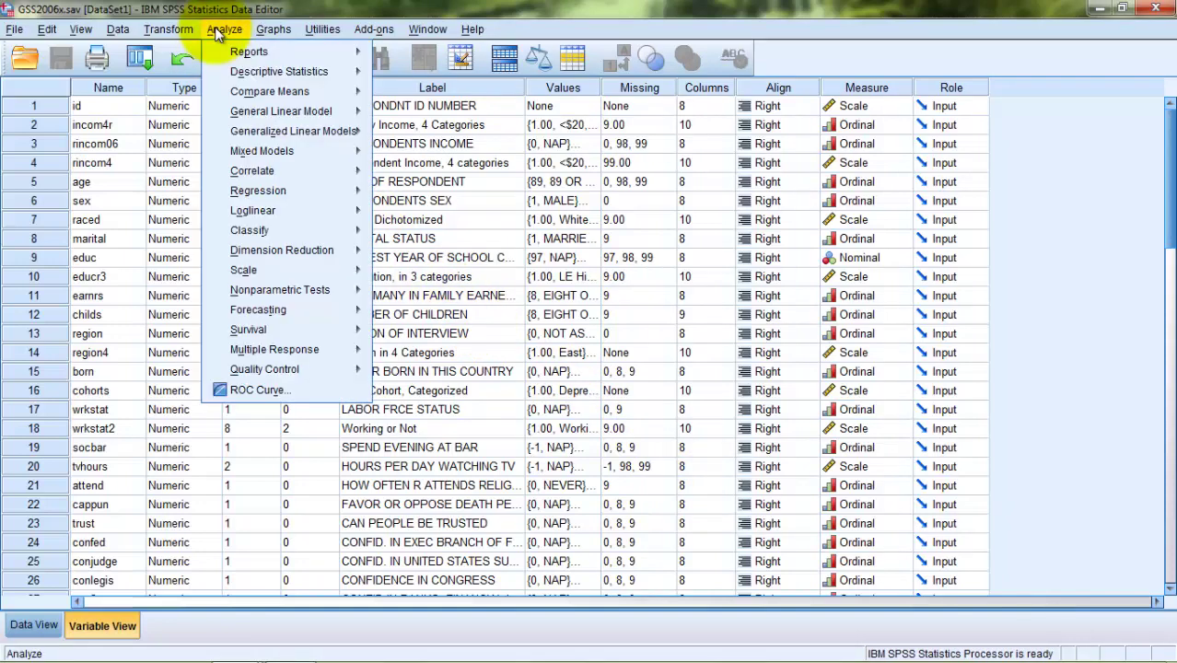
pyautogui.moveTo(223, 83)
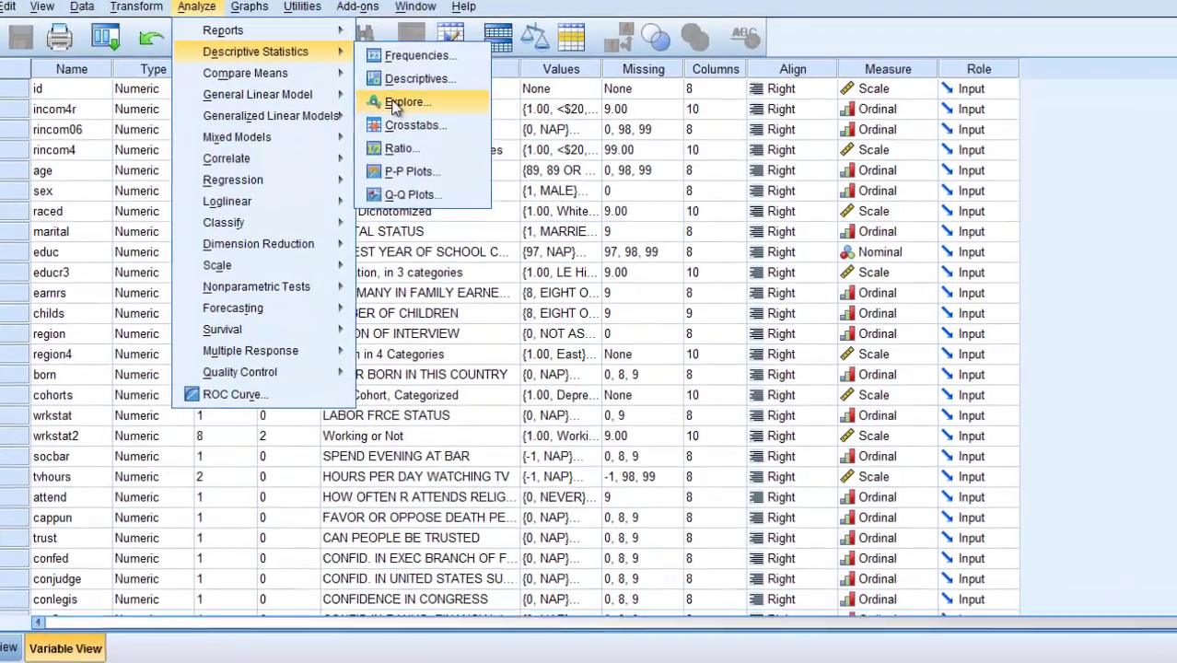
pyautogui.click(415, 118)
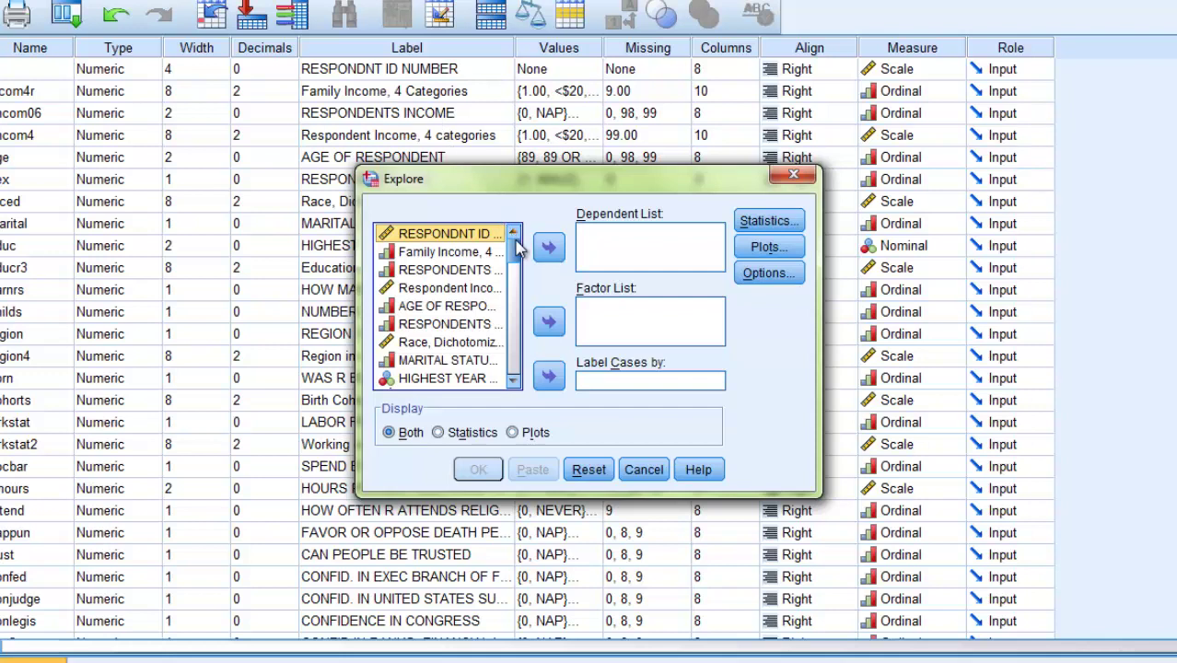
pyautogui.moveTo(518, 258); pyautogui.dragTo(521, 293)
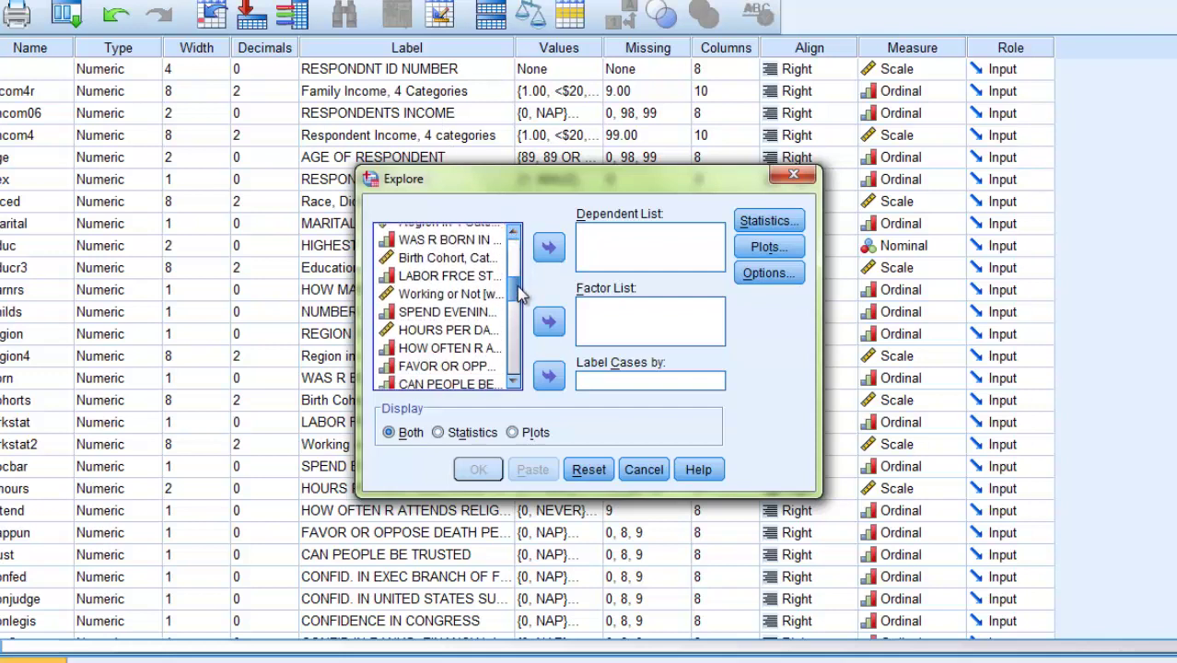
pyautogui.click(460, 332)
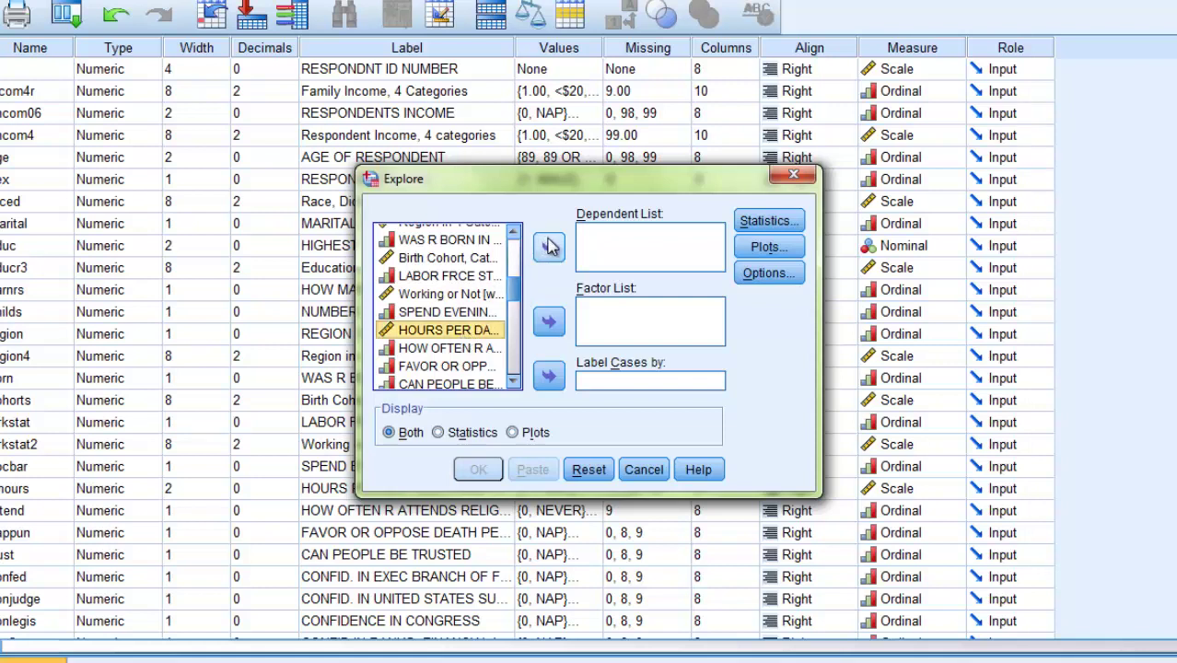
pyautogui.click(549, 247)
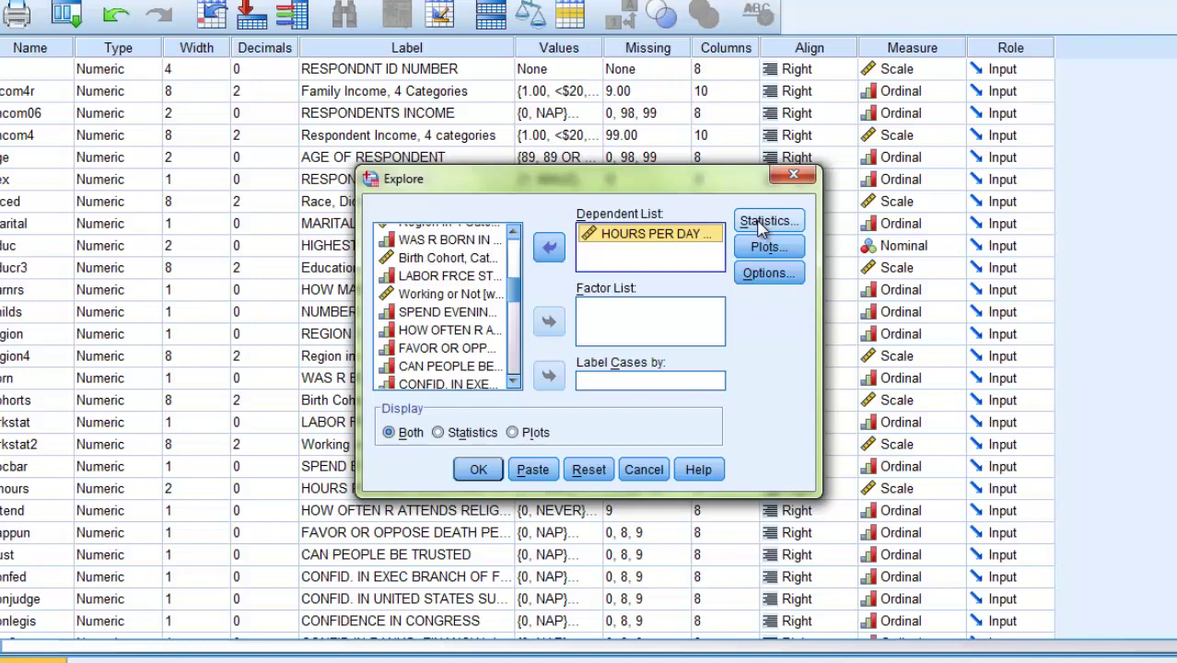
# Step: Keep Descriptives with a 95% confidence interval and add a histogram to the stem-and-leaf plot in the Explore analysis
pyautogui.click(759, 222)
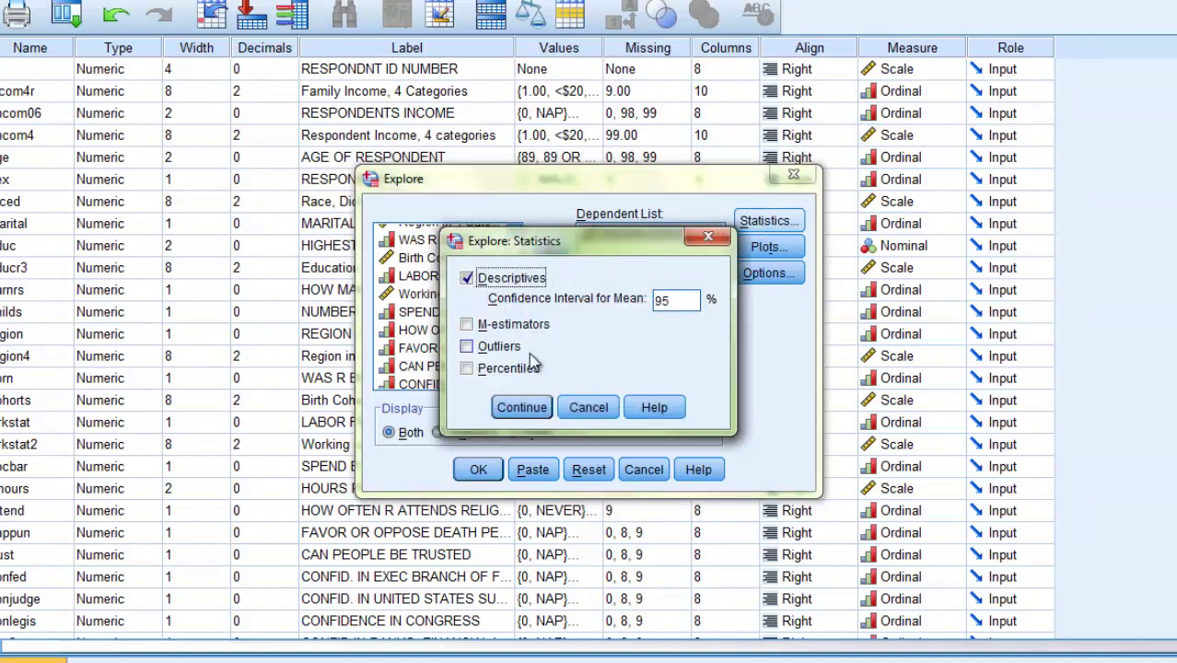
pyautogui.click(521, 407)
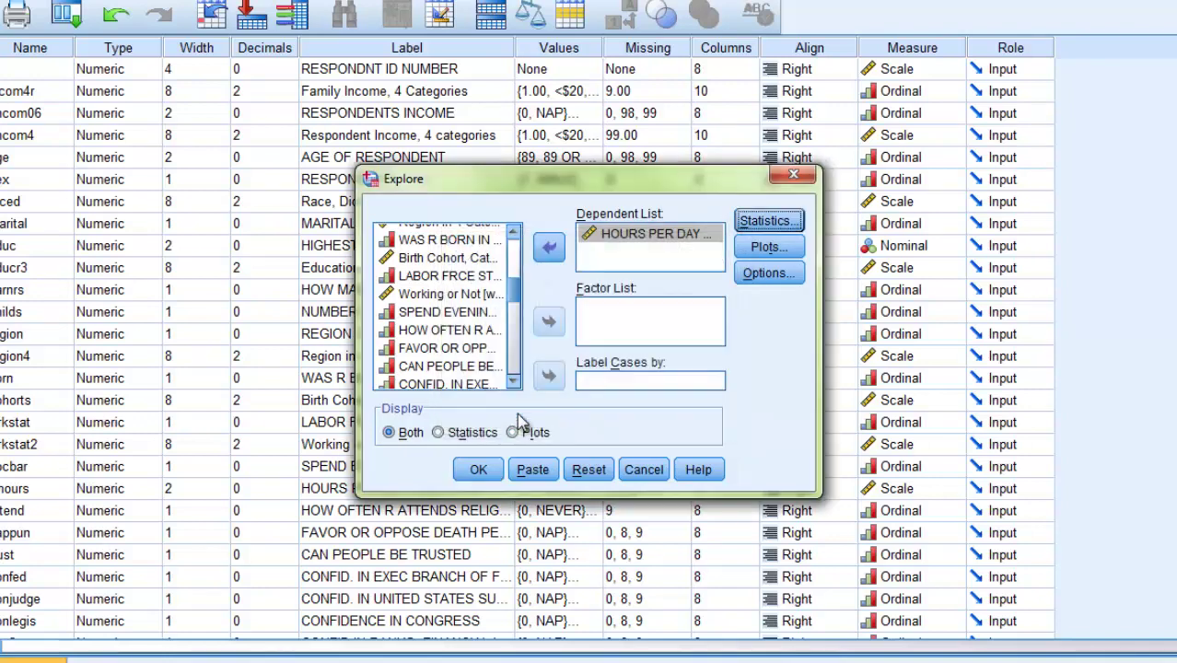
pyautogui.click(759, 249)
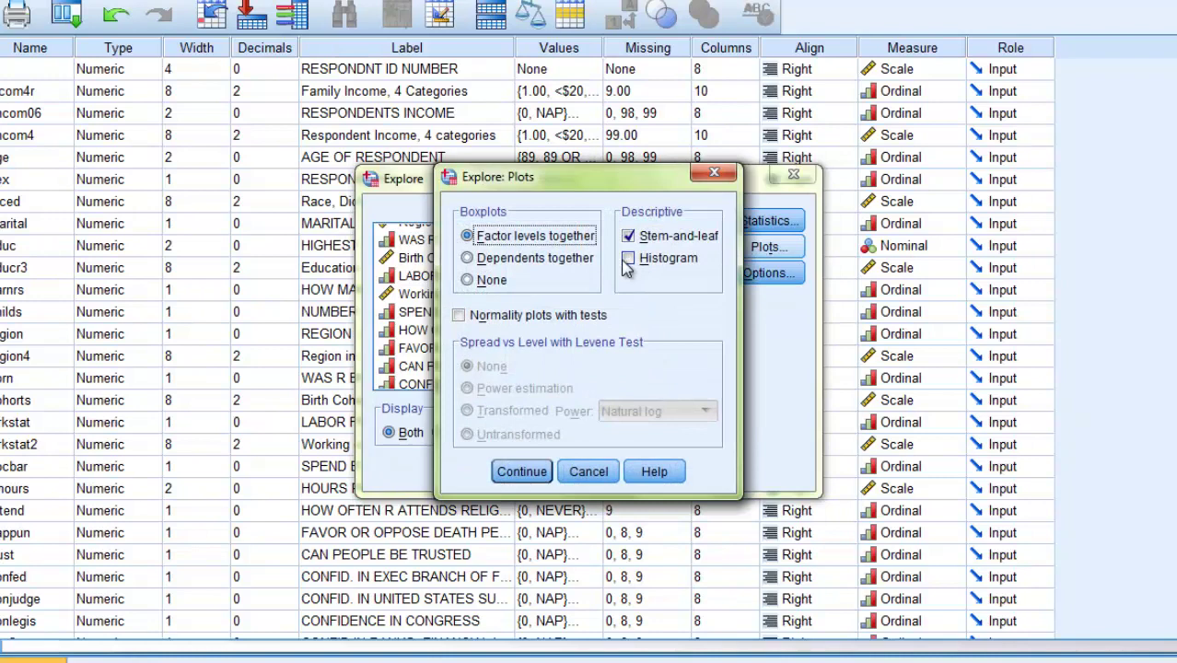
pyautogui.click(630, 260)
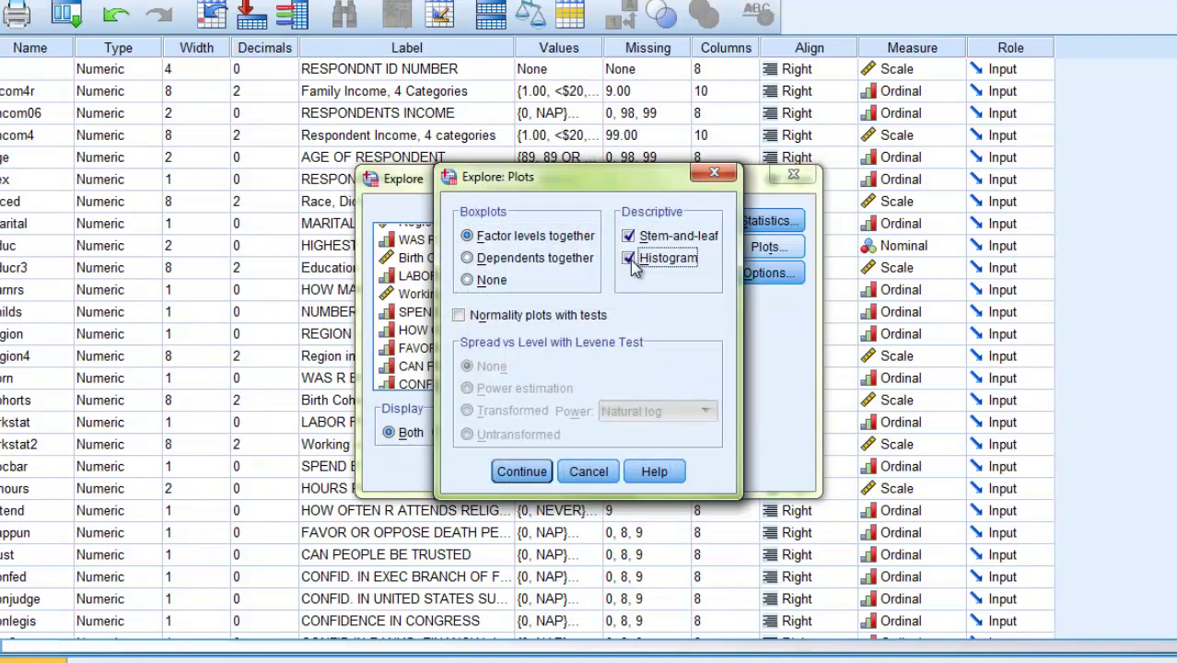
pyautogui.click(519, 473)
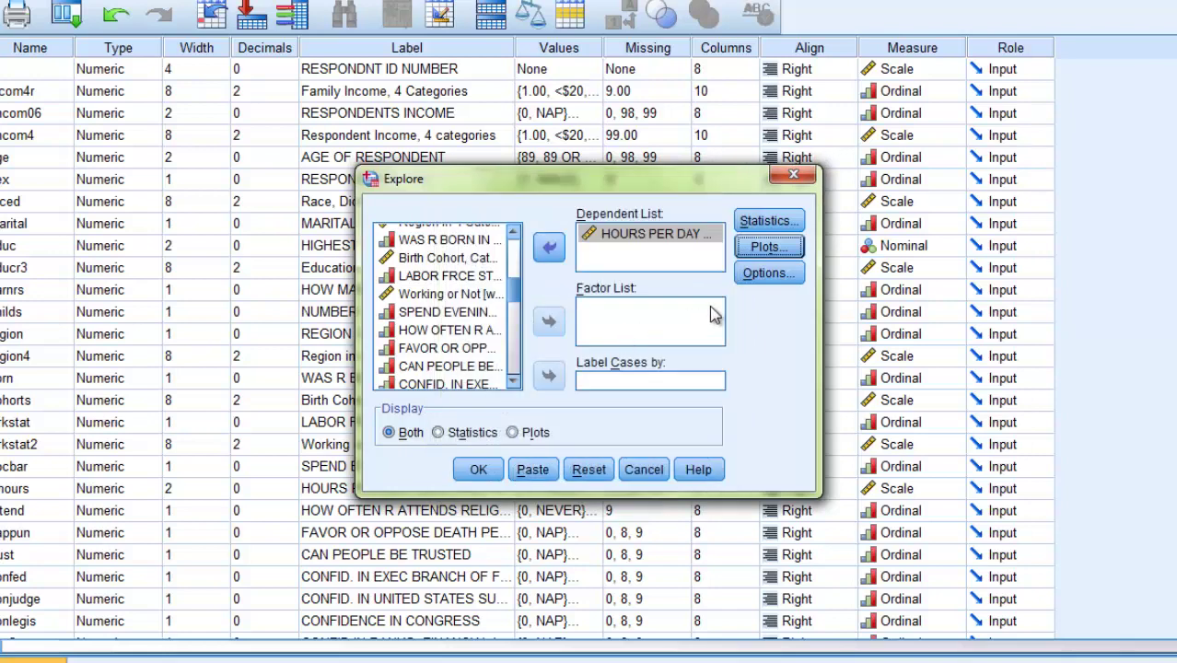
# Step: Keep listwise exclusion for missing values and run the Explore analysis
pyautogui.click(769, 273)
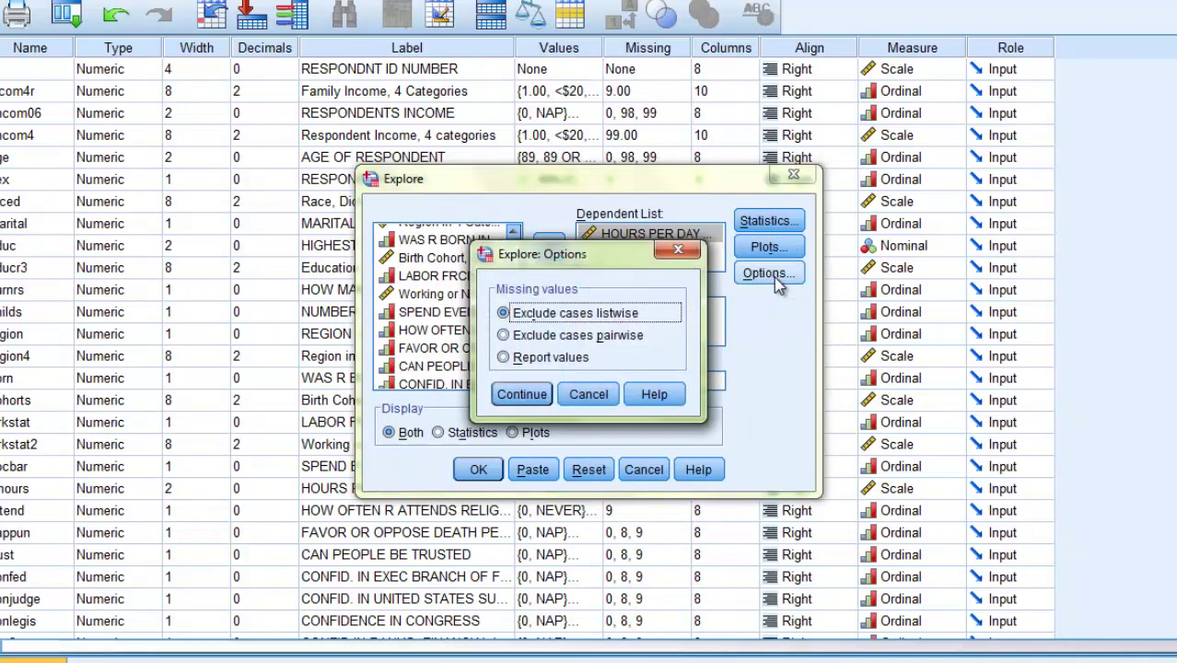
pyautogui.click(530, 397)
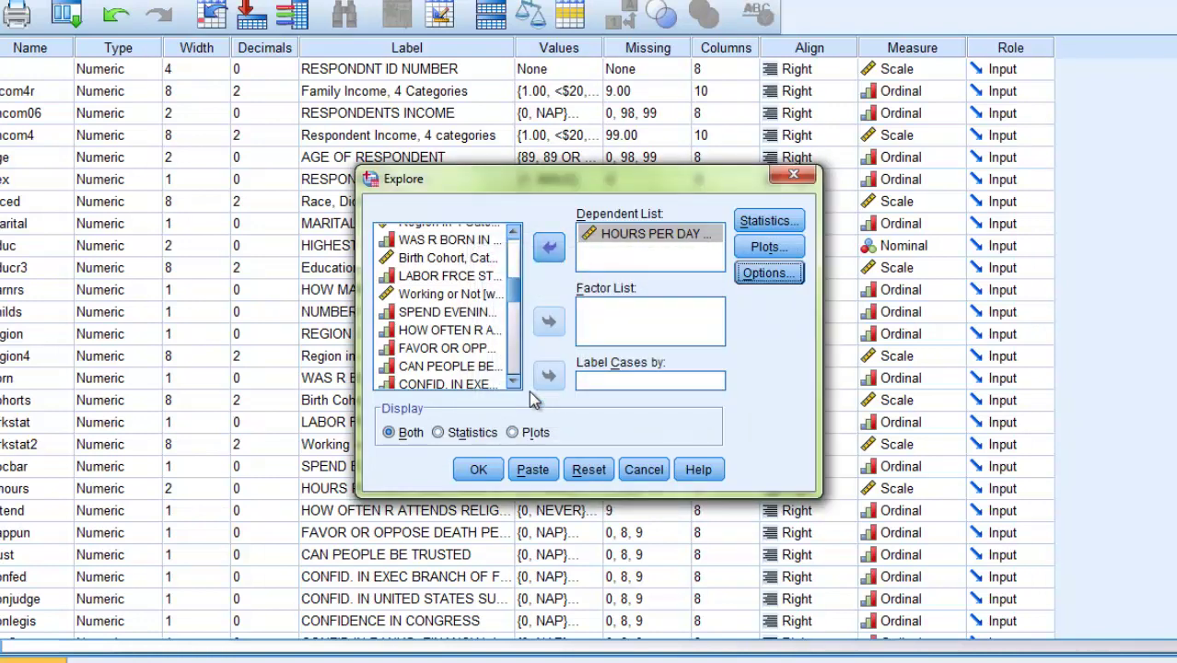
pyautogui.click(478, 471)
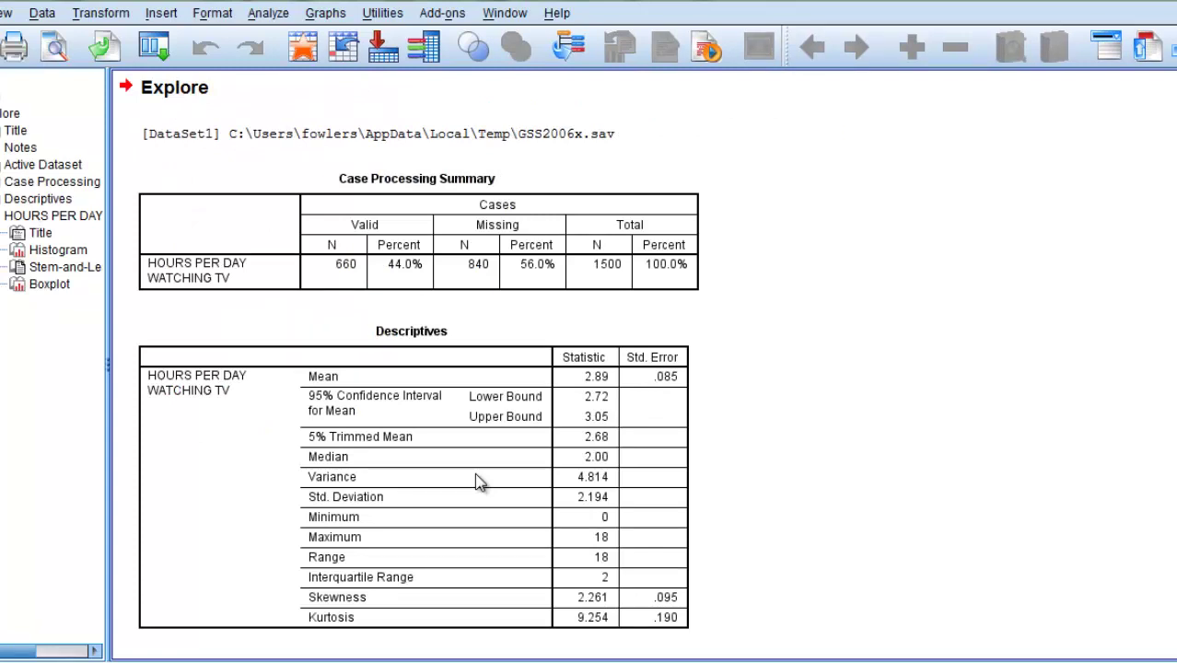
# Step: Examine the descriptives table, histogram, stem-and-leaf plot and boxplot for hours per day watching TV
pyautogui.click(481, 474)
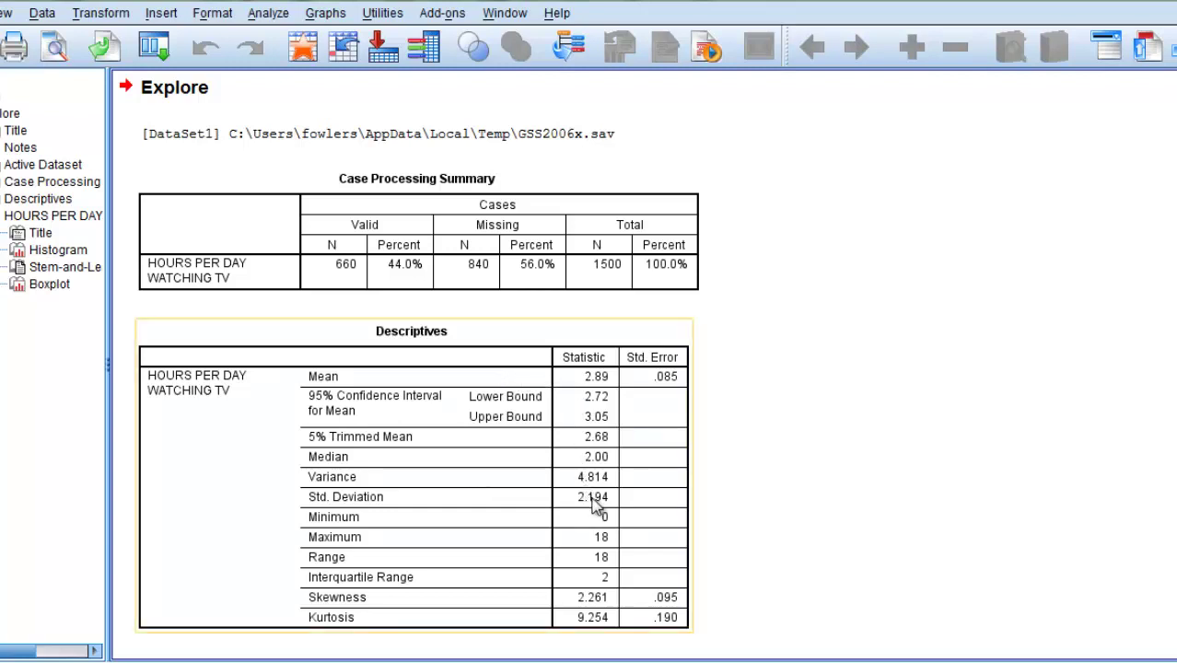
pyautogui.click(719, 569)
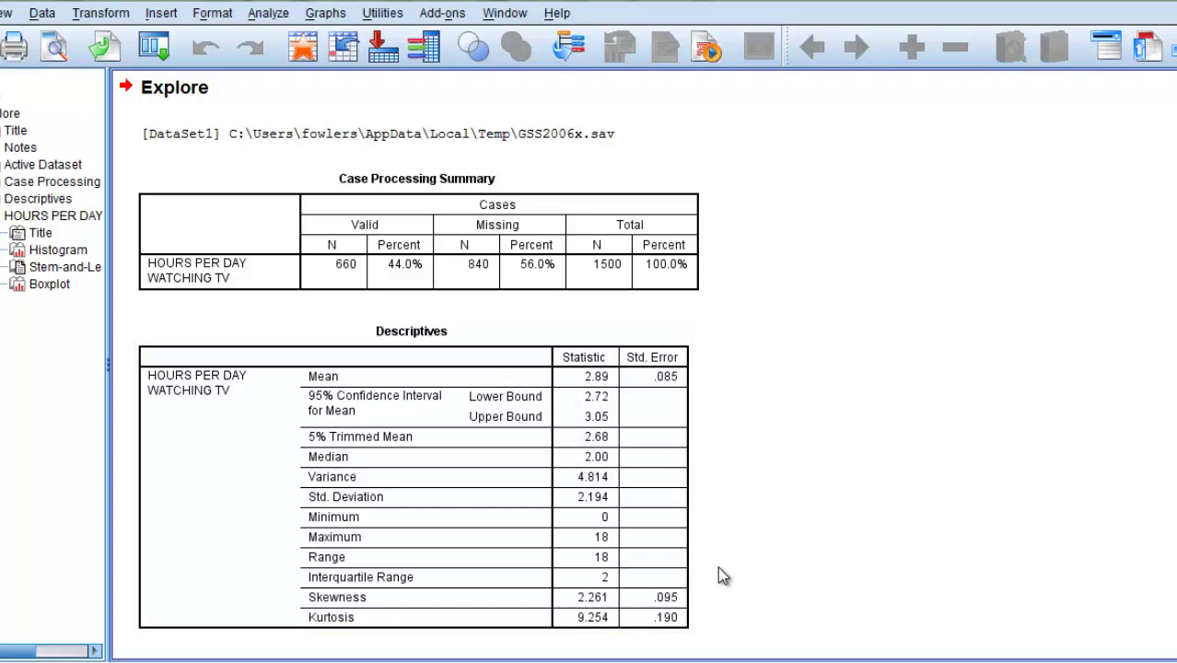
pyautogui.click(626, 583)
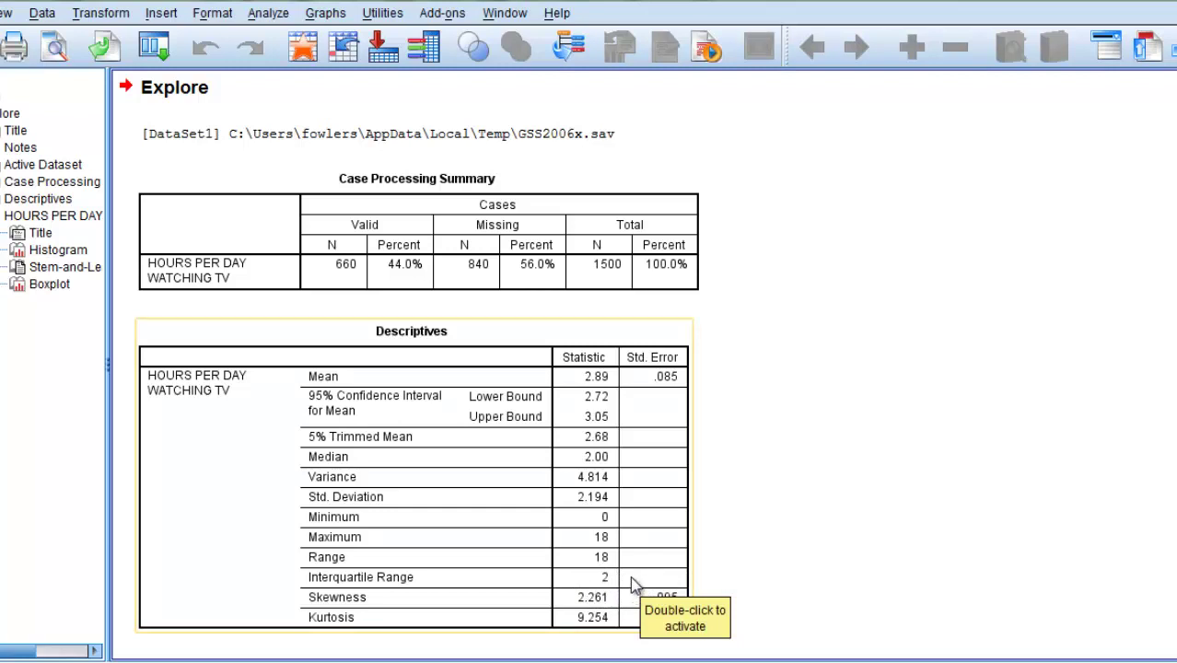
pyautogui.click(939, 509)
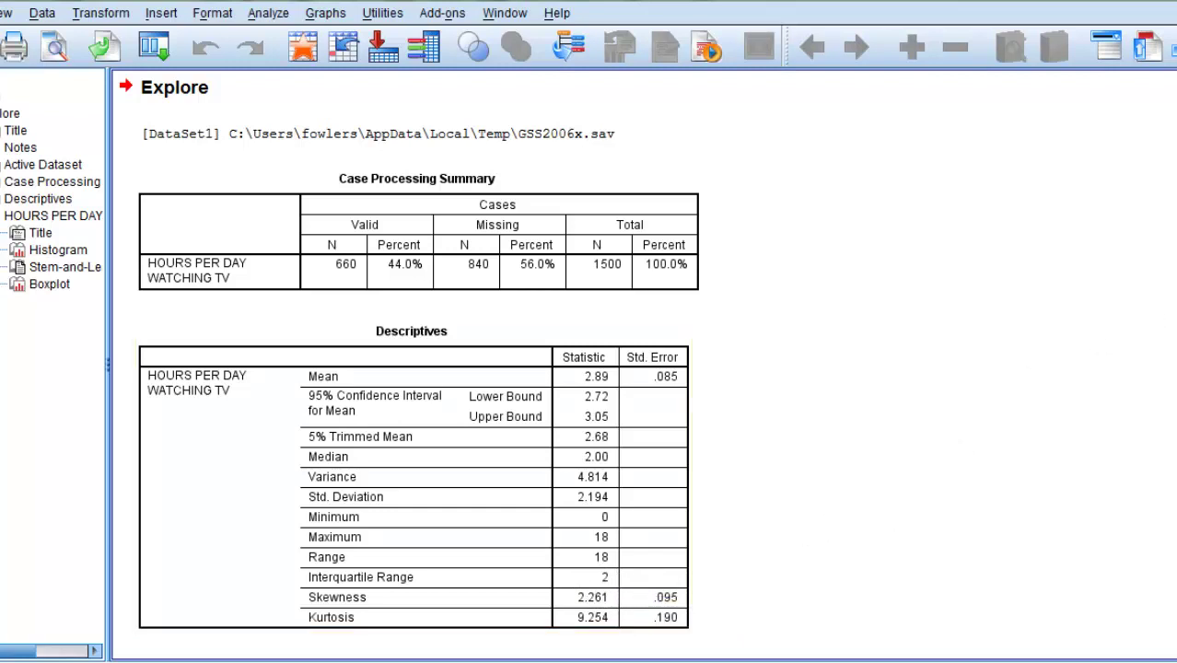
pyautogui.scroll(-4, 410, 365)
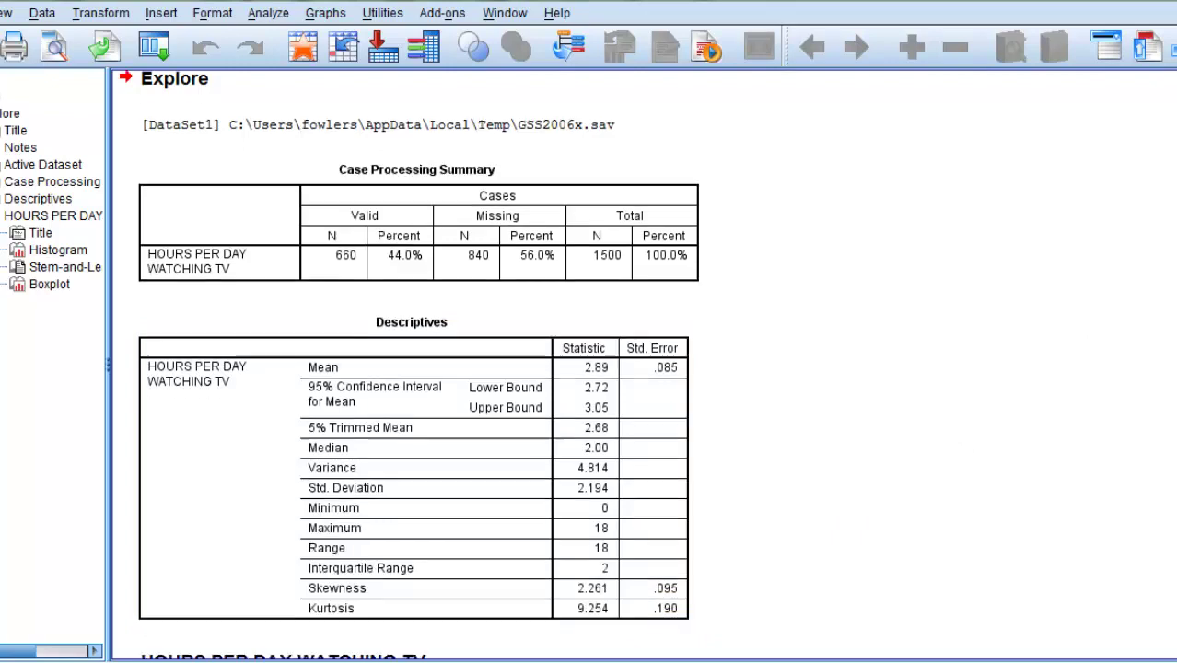
pyautogui.scroll(-7, 409, 365)
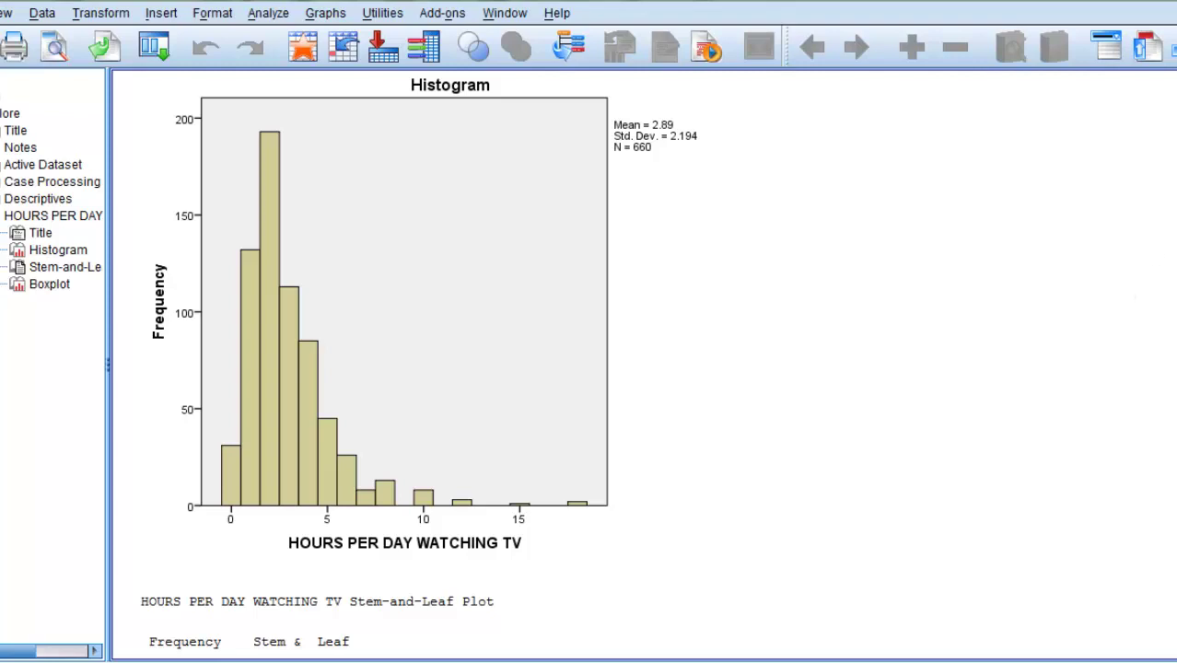
pyautogui.scroll(-6, 589, 369)
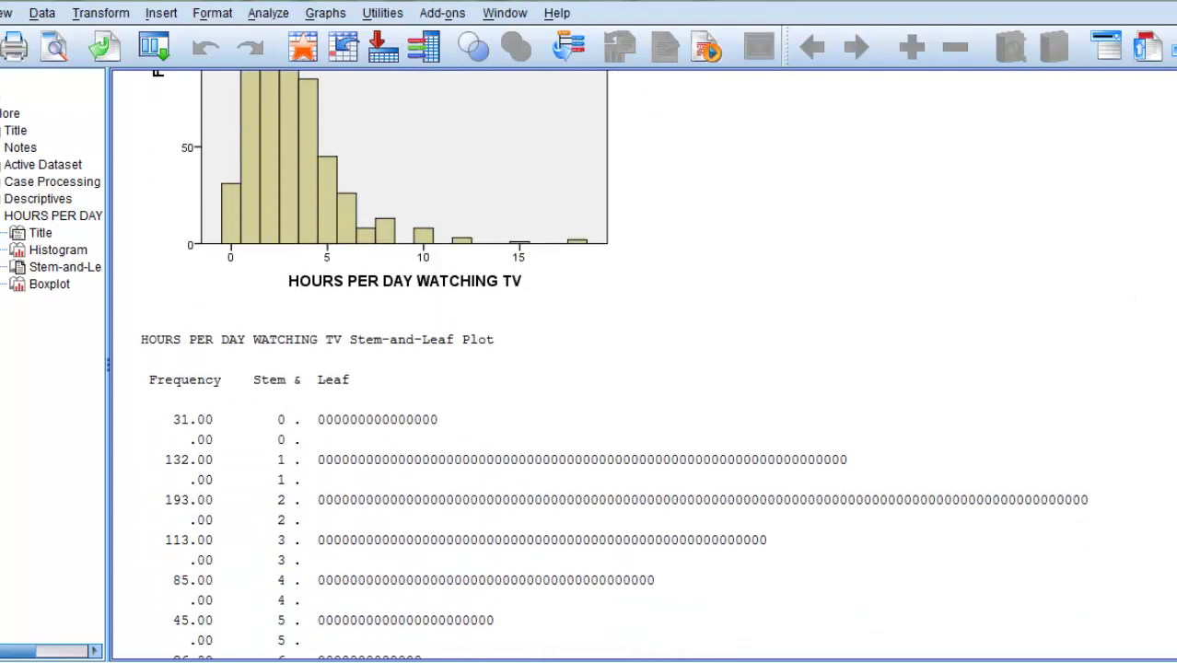
pyautogui.scroll(-5, 590, 368)
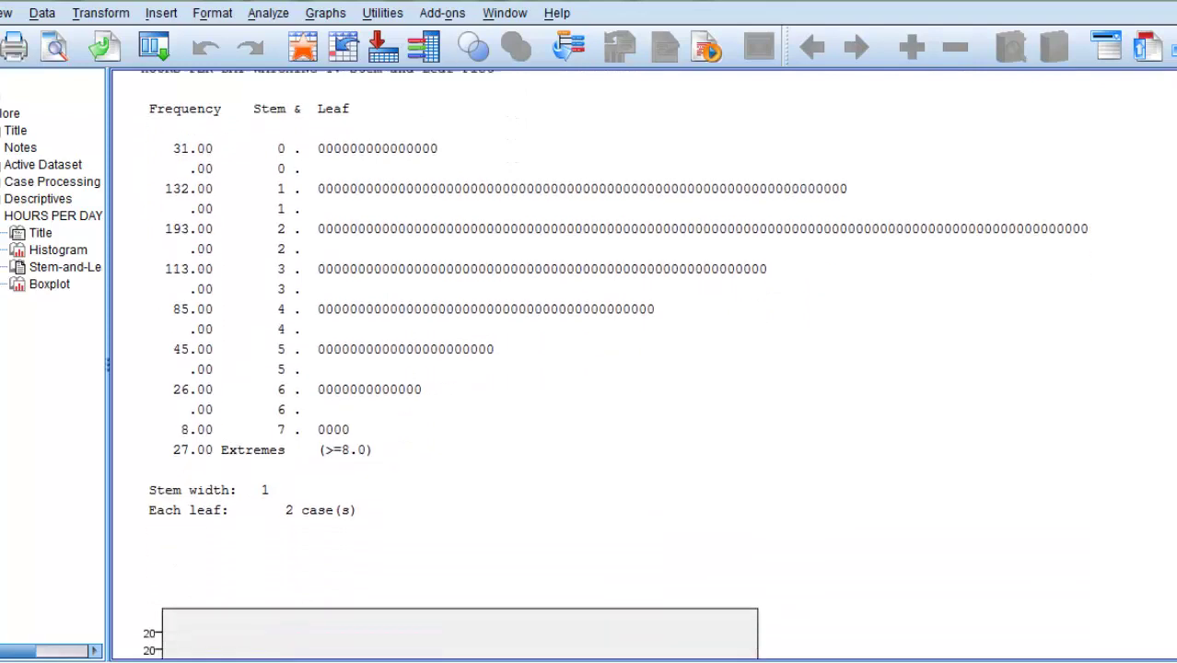
pyautogui.scroll(1, 589, 369)
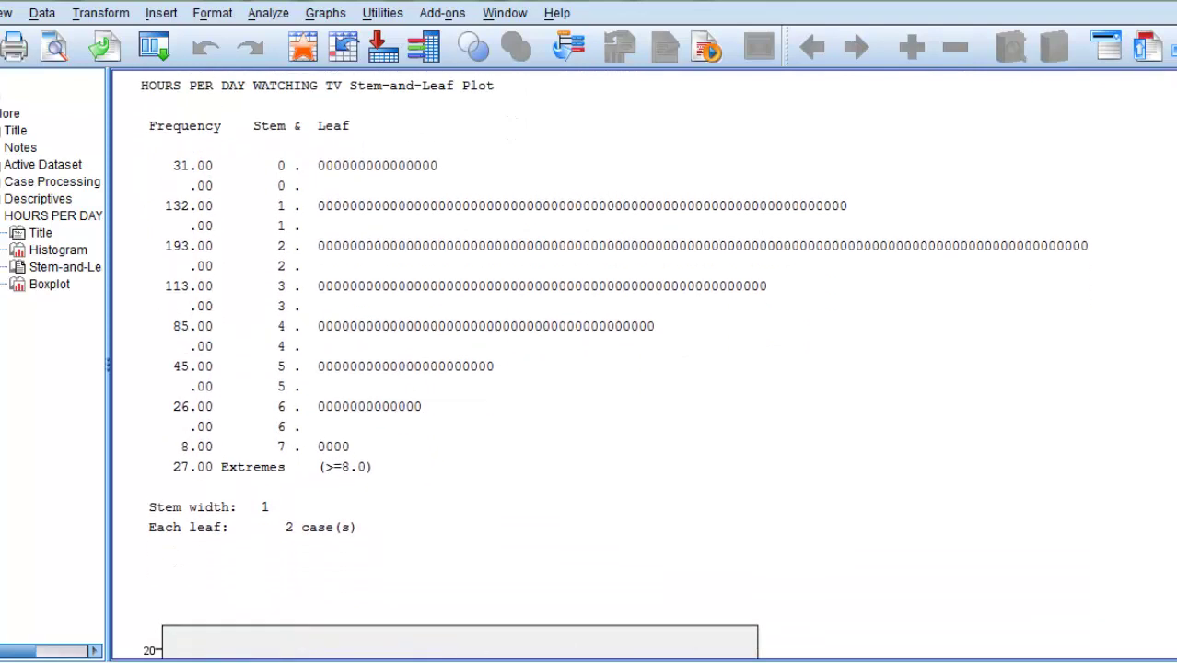
pyautogui.scroll(-7, 589, 369)
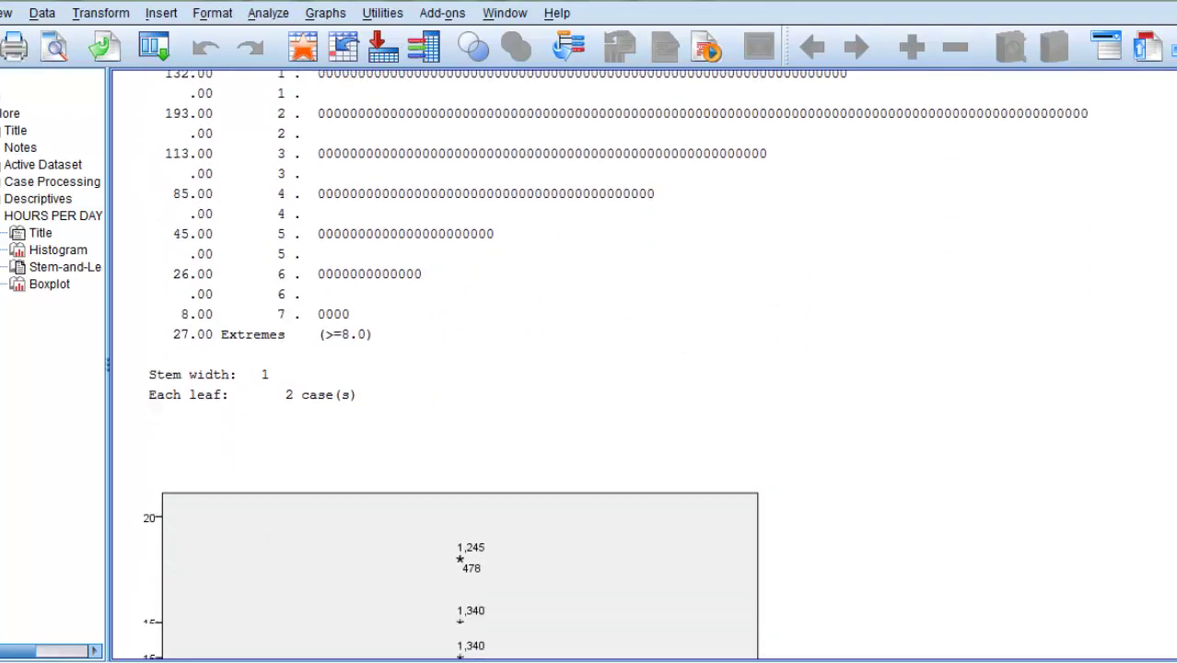
pyautogui.scroll(-3, 452, 368)
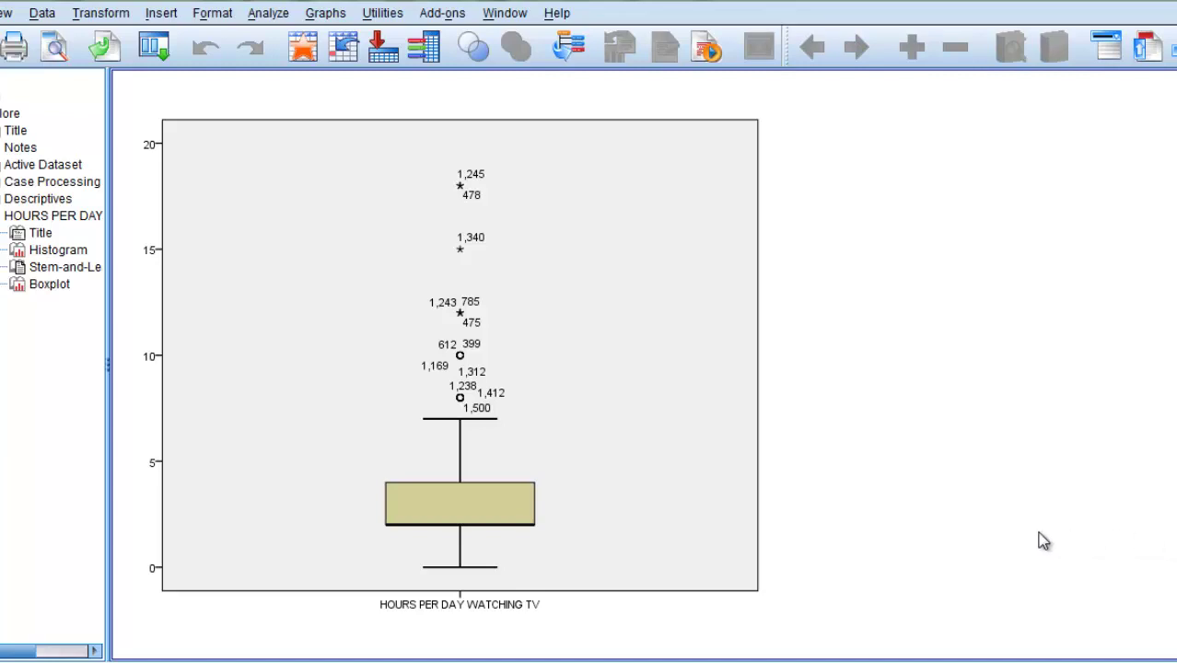
pyautogui.click(492, 487)
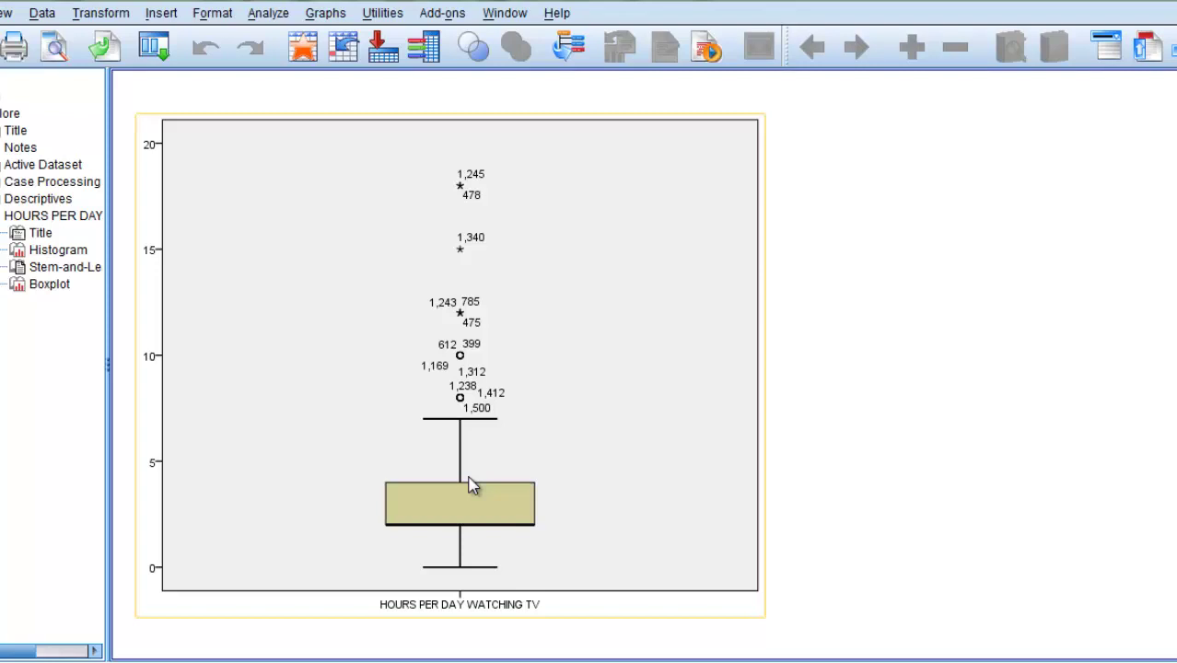
# Step: Start a simple legacy boxplot using summaries for groups of cases, with HOURS PER DAY WATCHING TV as the variable
pyautogui.click(327, 14)
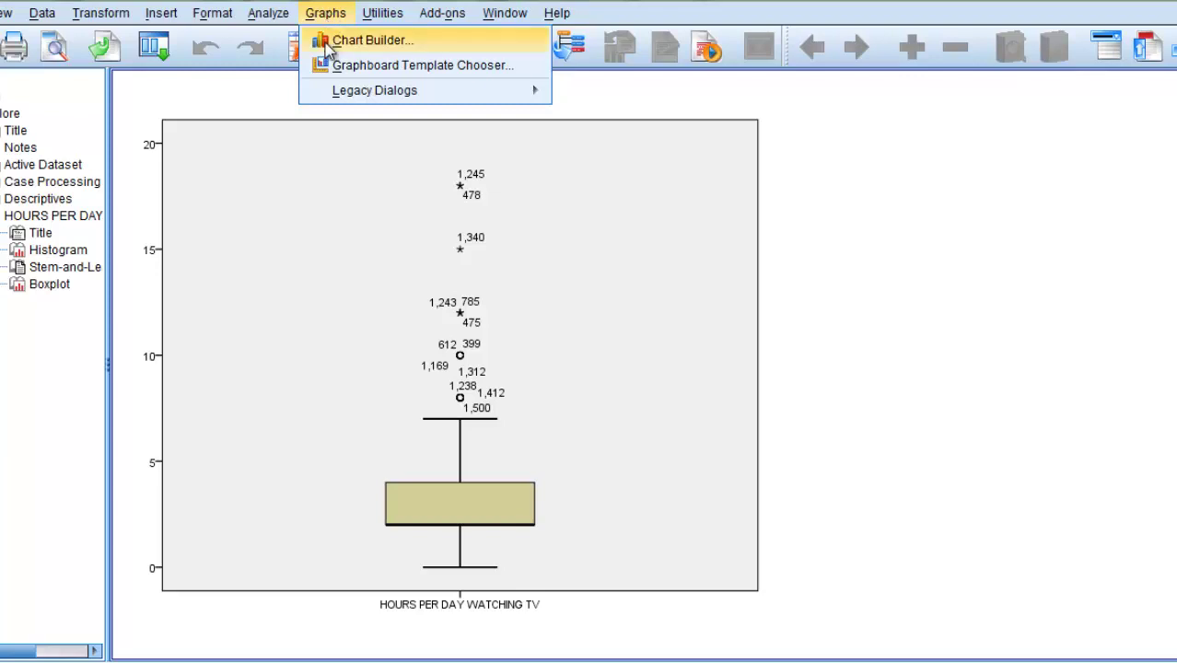
pyautogui.moveTo(324, 92)
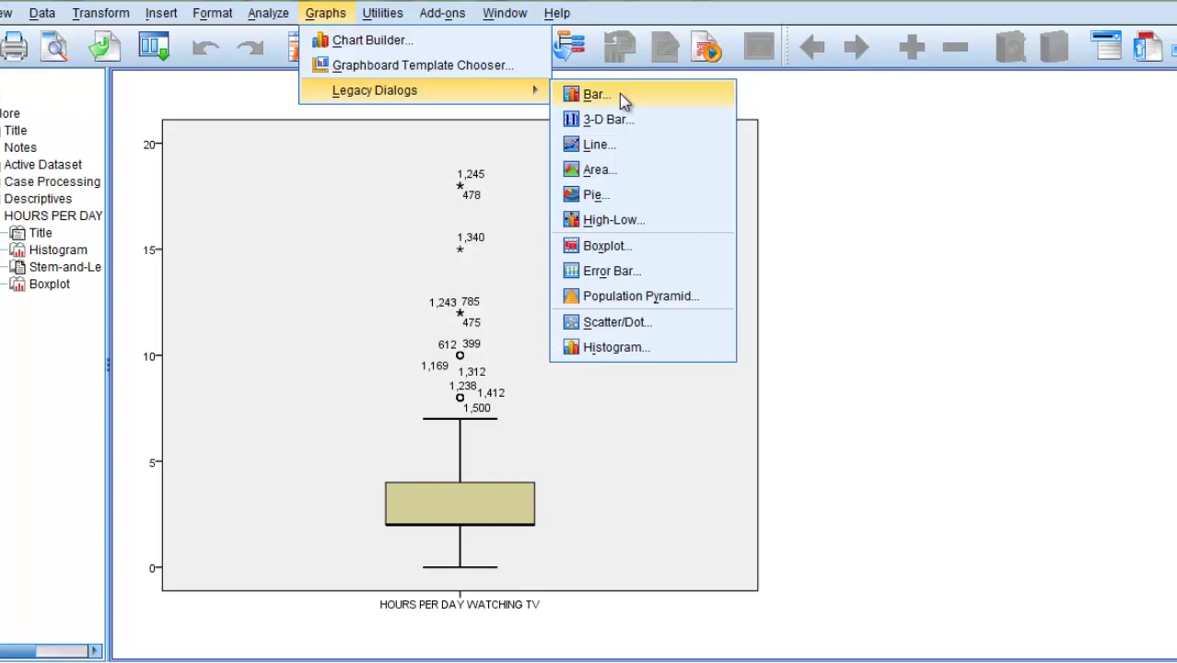
pyautogui.click(604, 246)
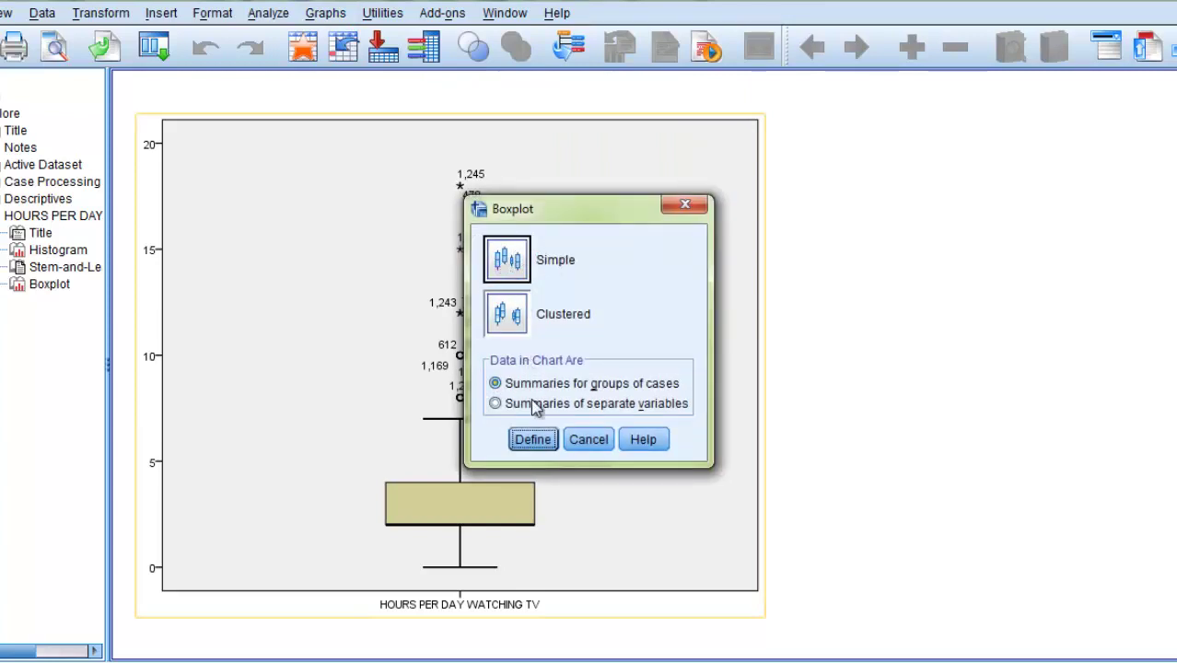
pyautogui.click(533, 433)
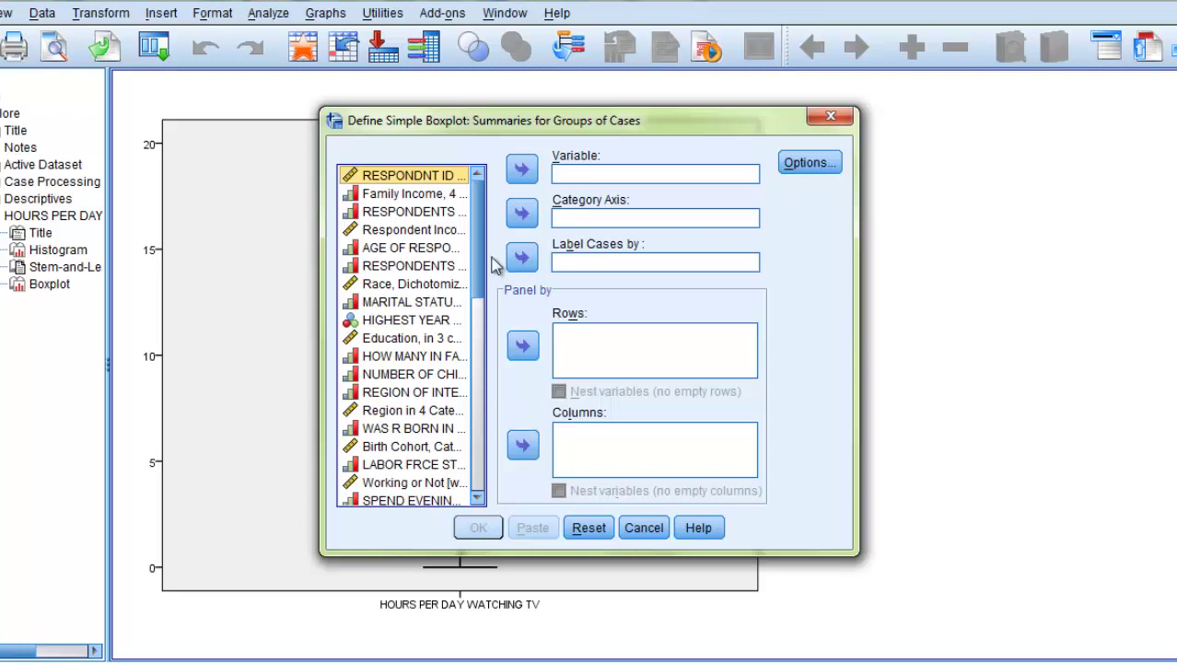
pyautogui.moveTo(477, 235); pyautogui.dragTo(477, 310)
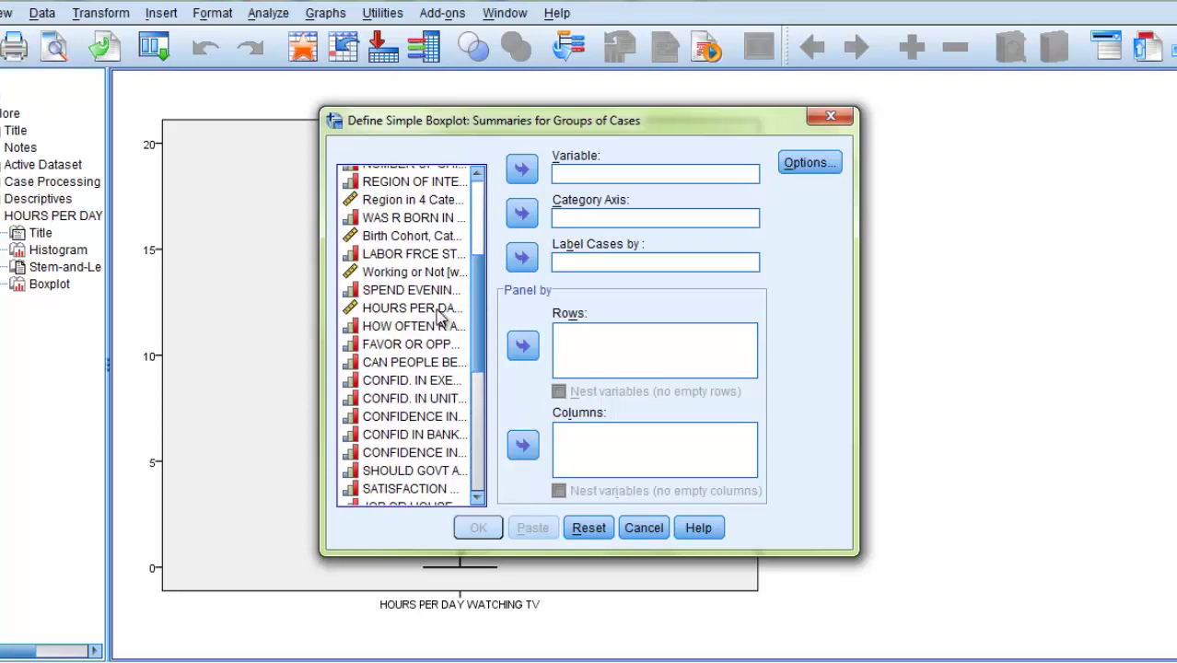
pyautogui.click(441, 316)
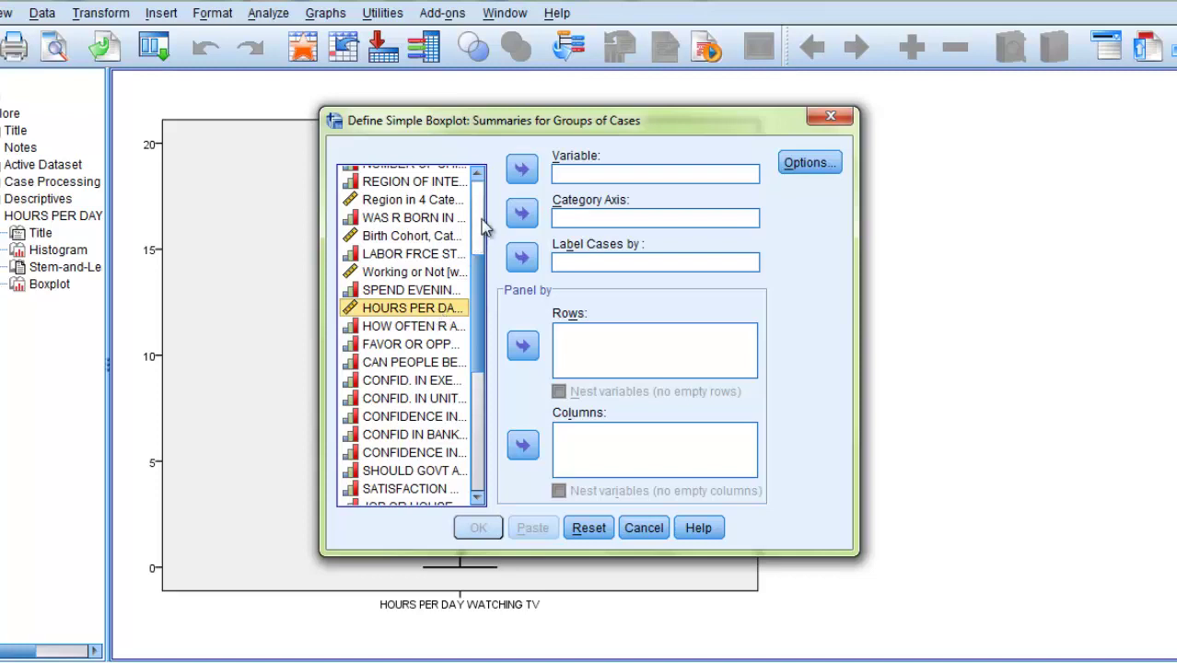
pyautogui.click(525, 171)
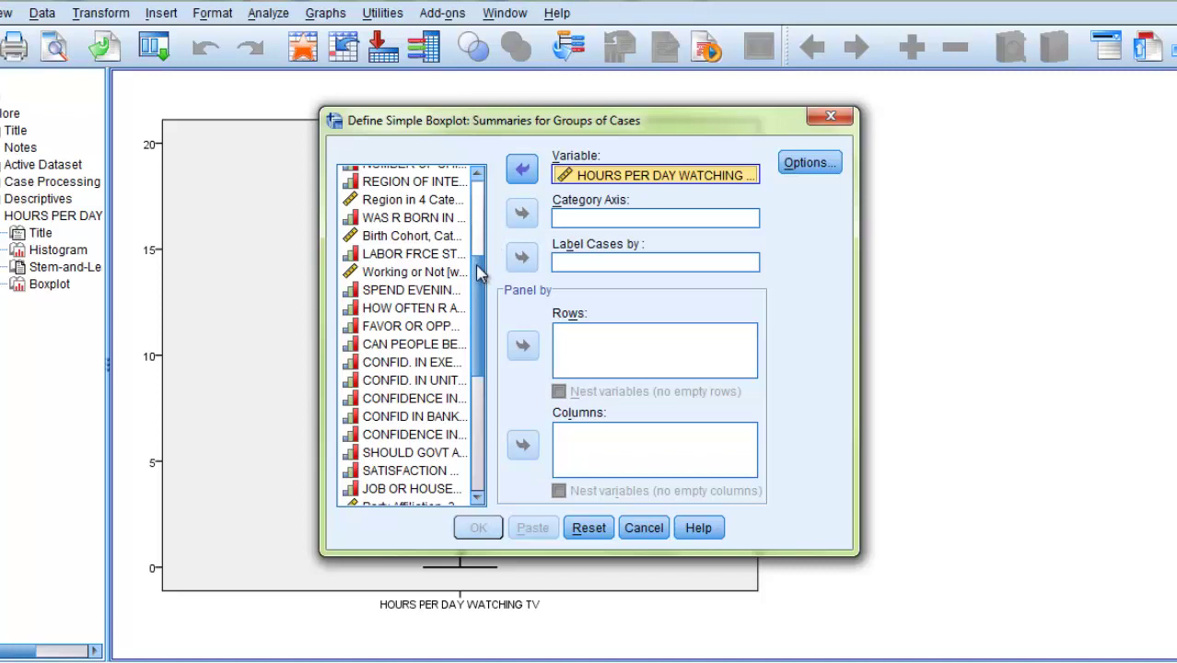
# Step: Use MARITAL STATUS as the category axis of the simple boxplot and generate the chart
pyautogui.moveTo(478, 272); pyautogui.dragTo(473, 183)
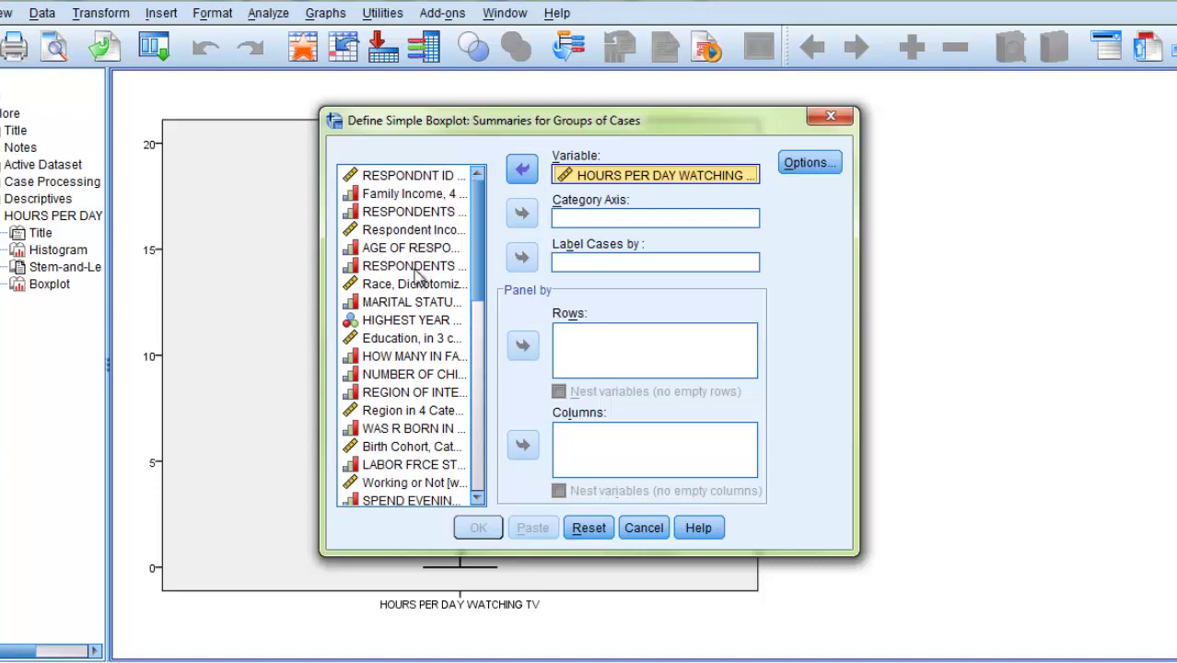
pyautogui.click(410, 302)
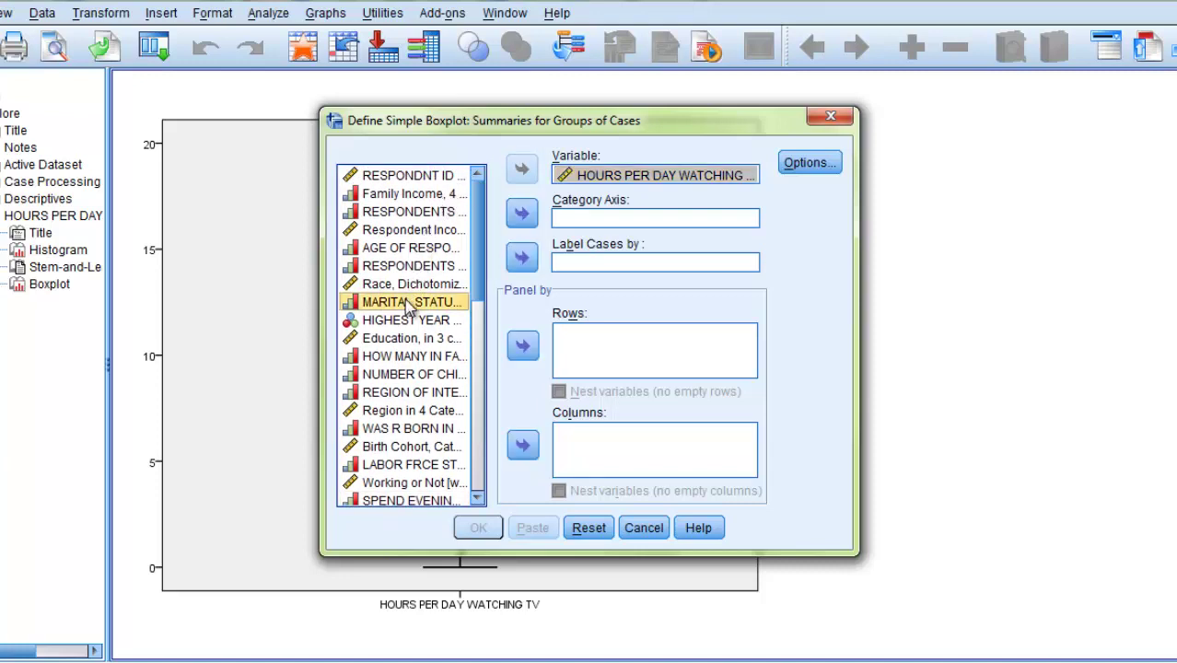
pyautogui.click(522, 213)
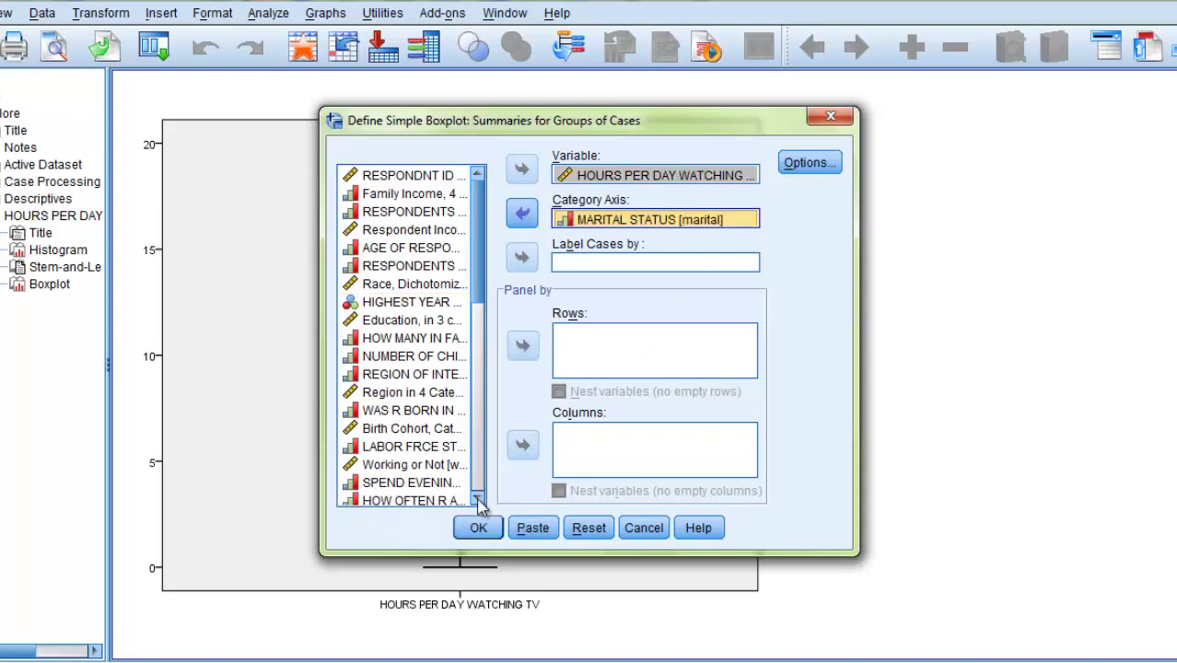
pyautogui.click(478, 530)
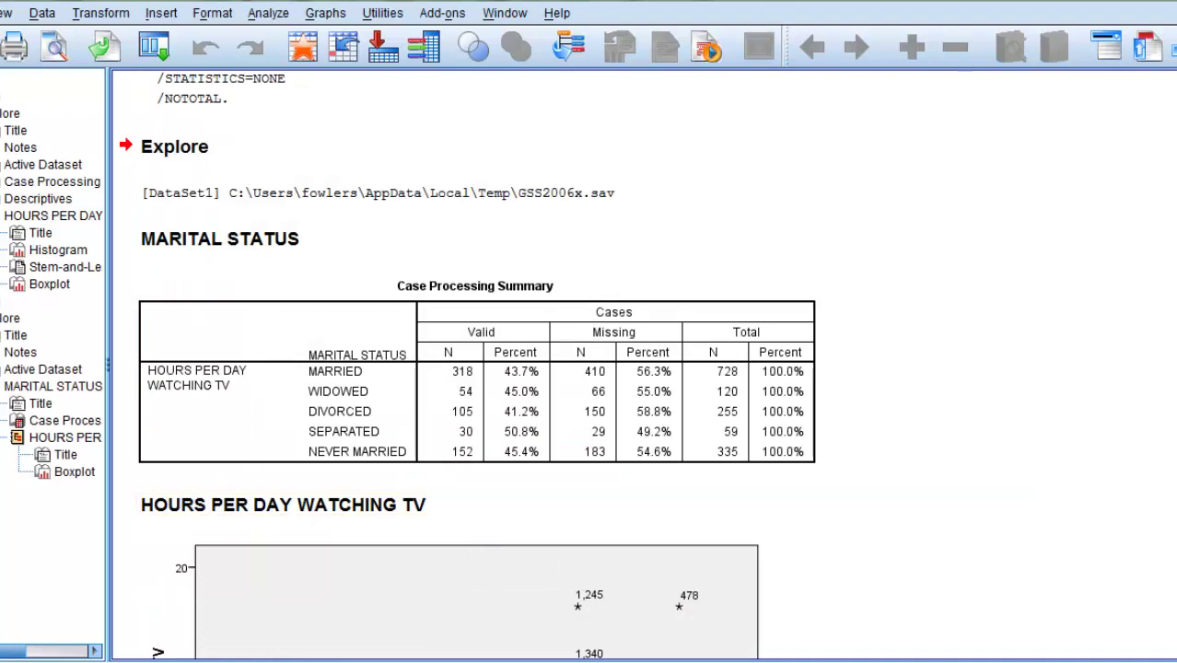
# Step: Examine the boxplot of hours per day watching TV by marital status and select the chart in the output
pyautogui.scroll(-5, 477, 365)
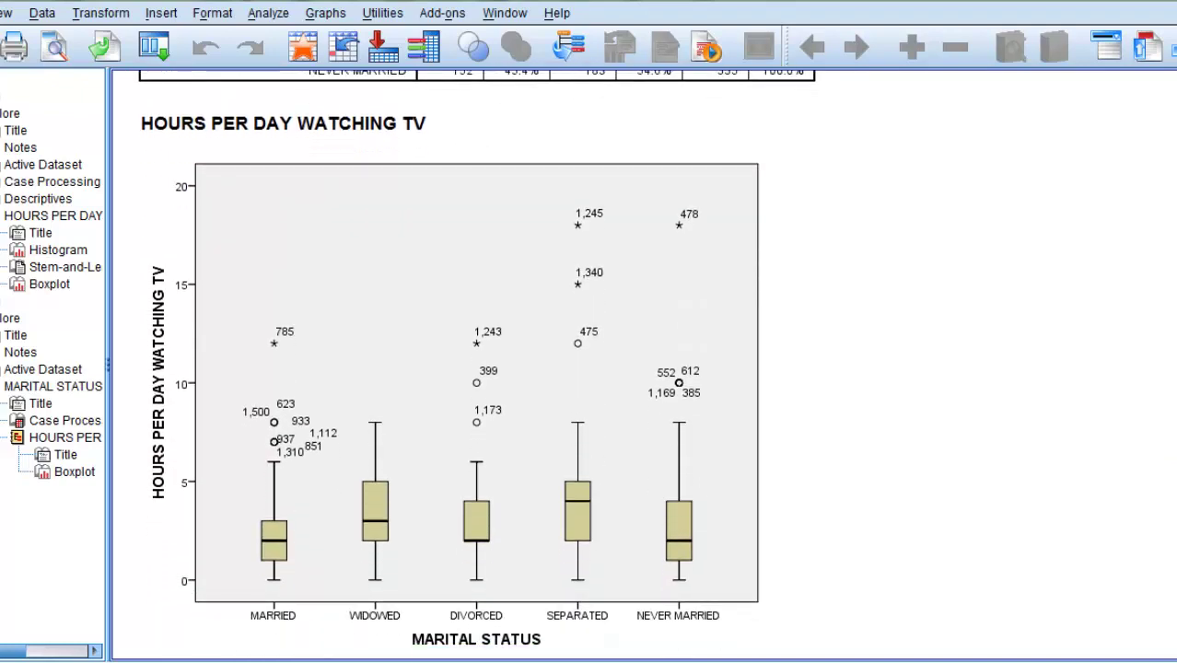
pyautogui.scroll(-1, 477, 365)
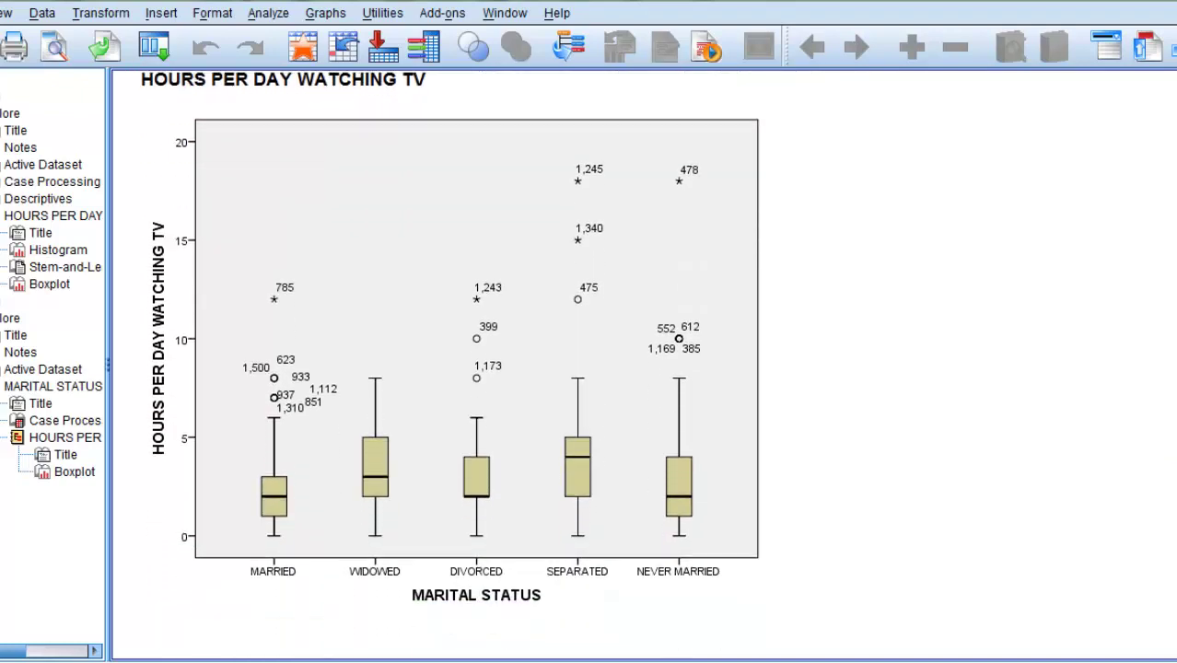
pyautogui.click(635, 466)
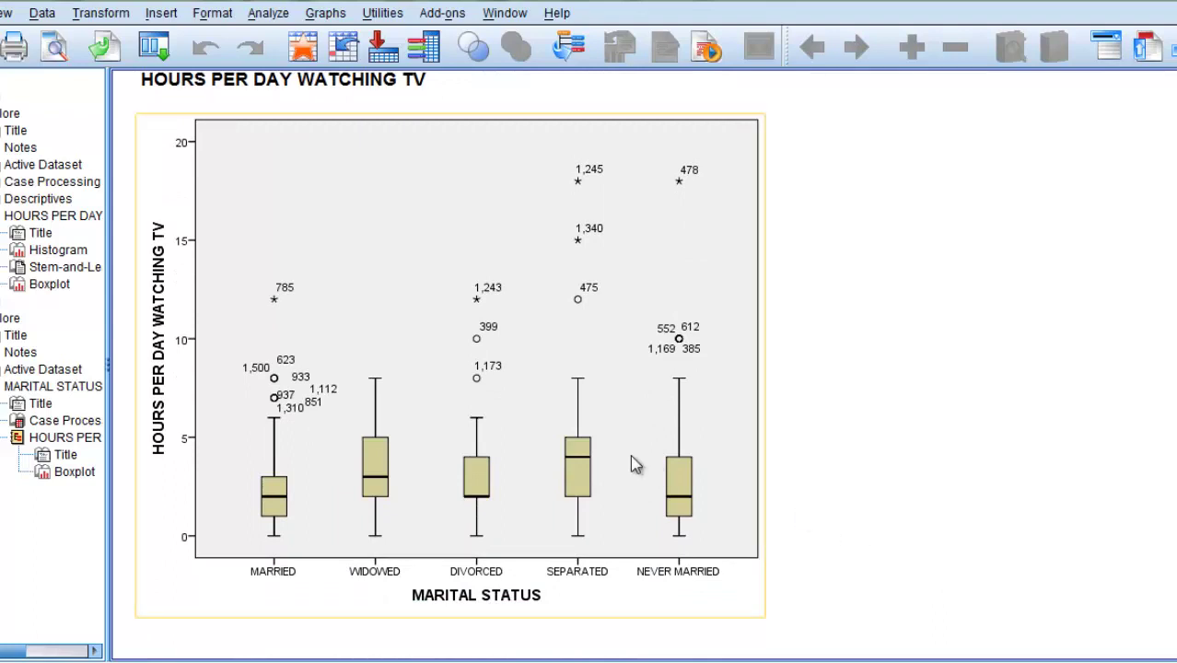